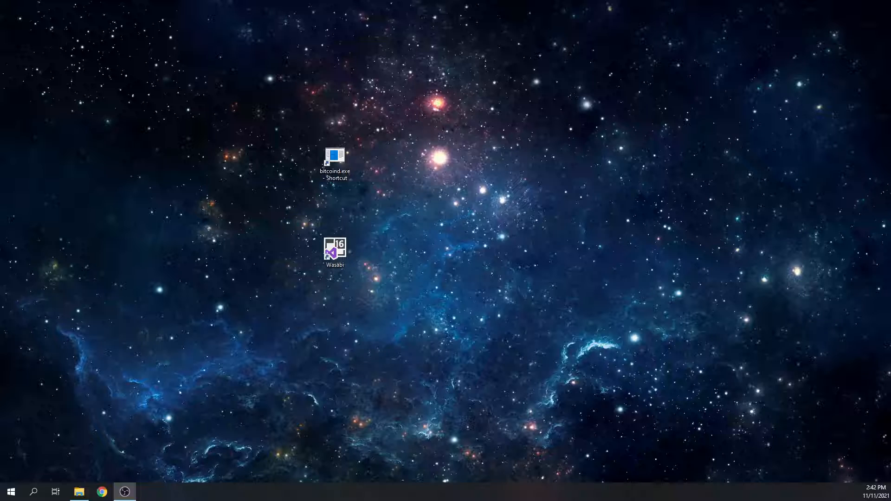
Launch GitHub Desktop and open the form for cloning a repository from a URL.
left_click_drag(277, 319, 264, 260)
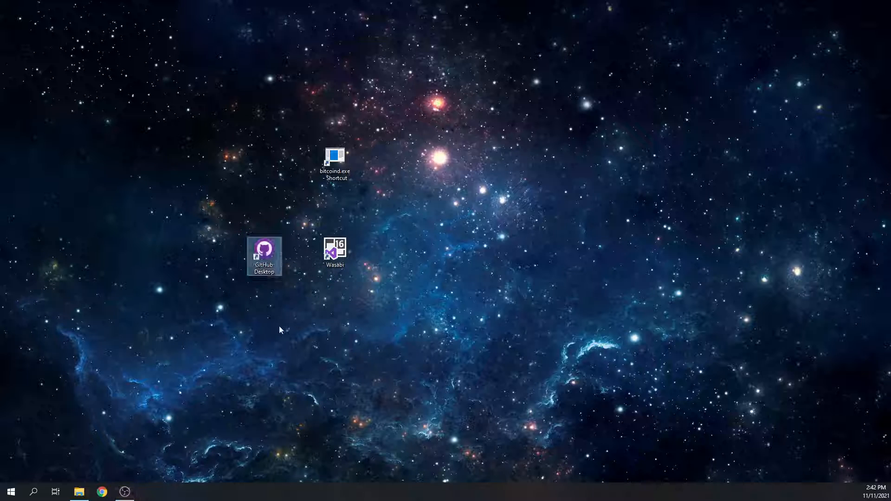
double_click(267, 261)
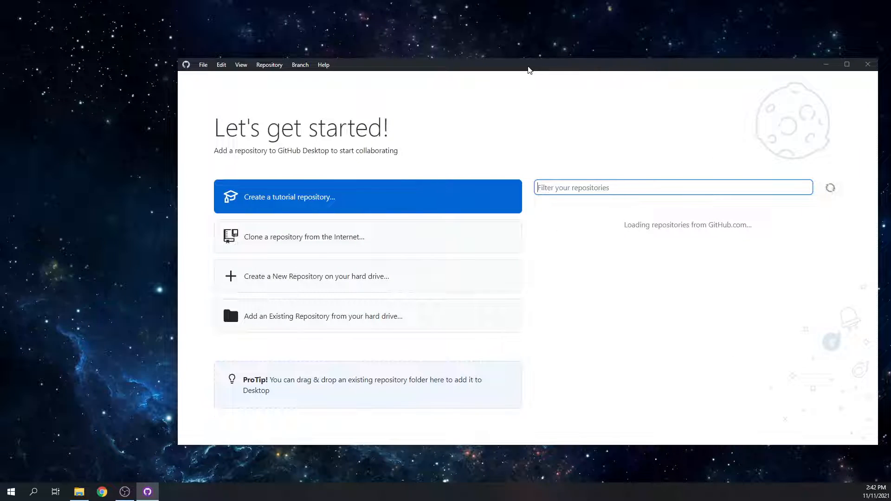
double_click(529, 68)
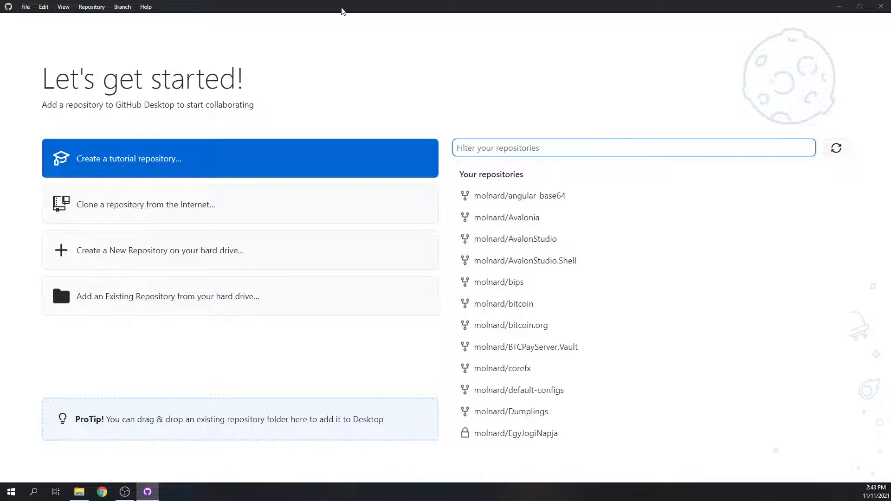
double_click(341, 10)
left_click_drag(440, 63, 354, 44)
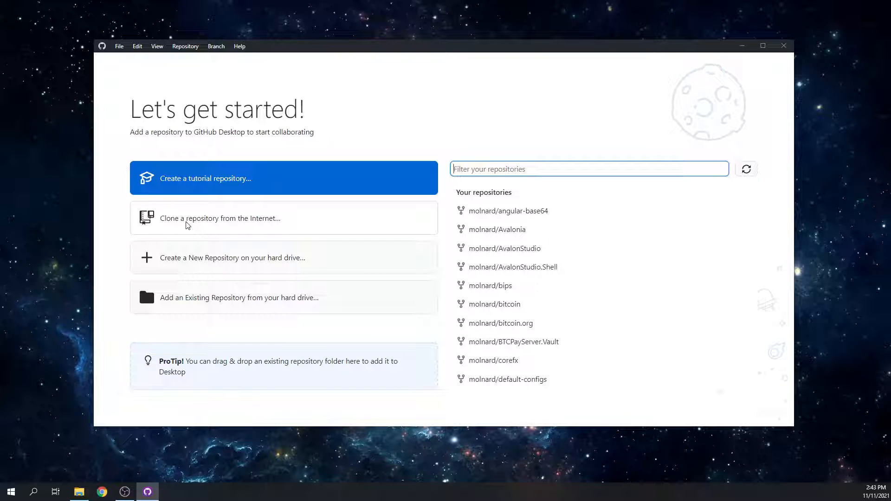
left_click(241, 221)
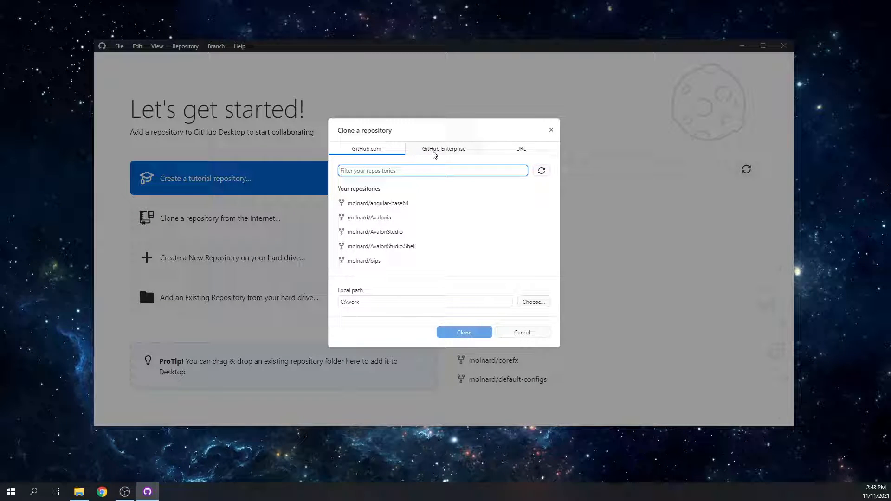
left_click(519, 153)
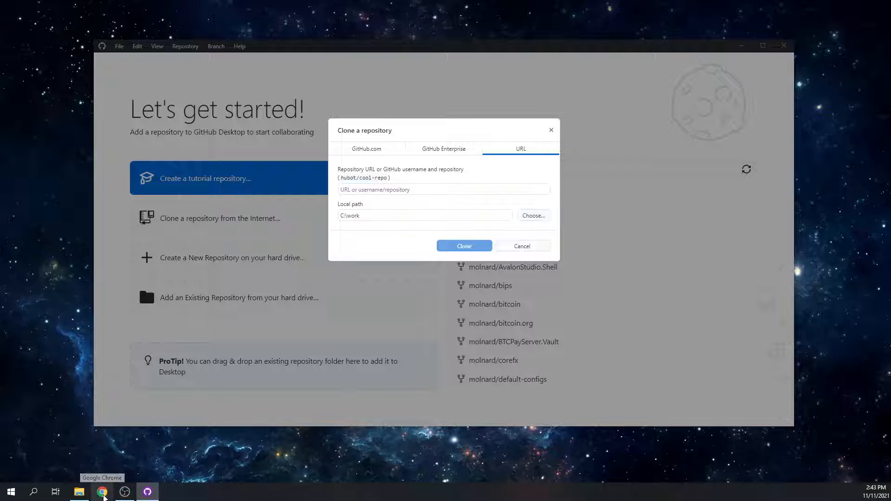
Switch to Chrome and open the repository page github.com/zkSNACKs/WalletWasabi.
left_click(103, 493)
left_click(115, 23)
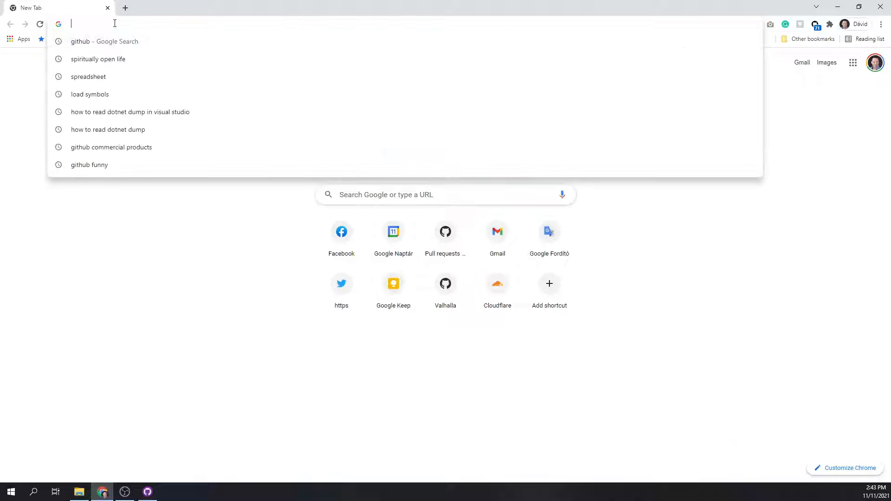
type("g")
key("BackSpace")
key("BackSpace")
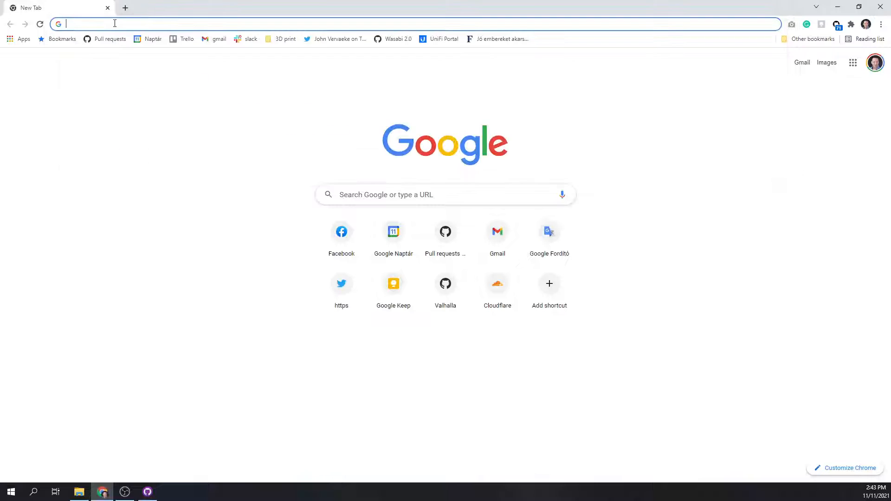
type("git")
key("Right")
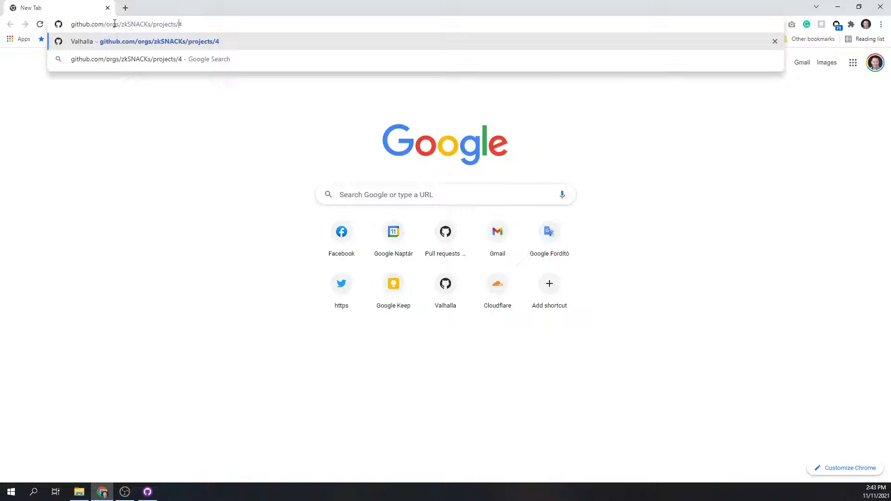
key("BackSpace")
key("BackSpace")
key("BackSpace")
key("BackSpace")
key("BackSpace")
key("BackSpace")
key("BackSpace")
key("BackSpace")
key("BackSpace")
key("BackSpace")
key("BackSpace")
key("BackSpace")
key("BackSpace")
key("BackSpace")
key("BackSpace")
key("BackSpace")
key("BackSpace")
key("BackSpace")
key("BackSpace")
key("BackSpace")
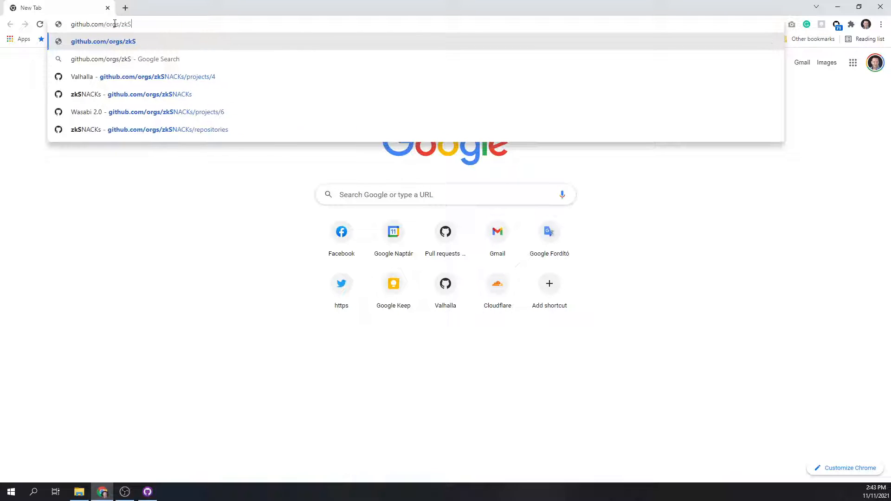
key("BackSpace")
key("BackSpace")
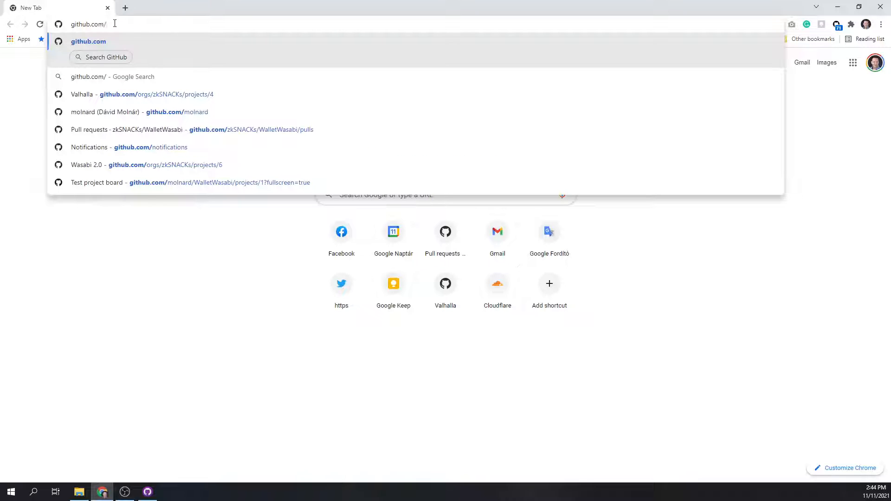
type("zkSNACKs/WalletWasabi")
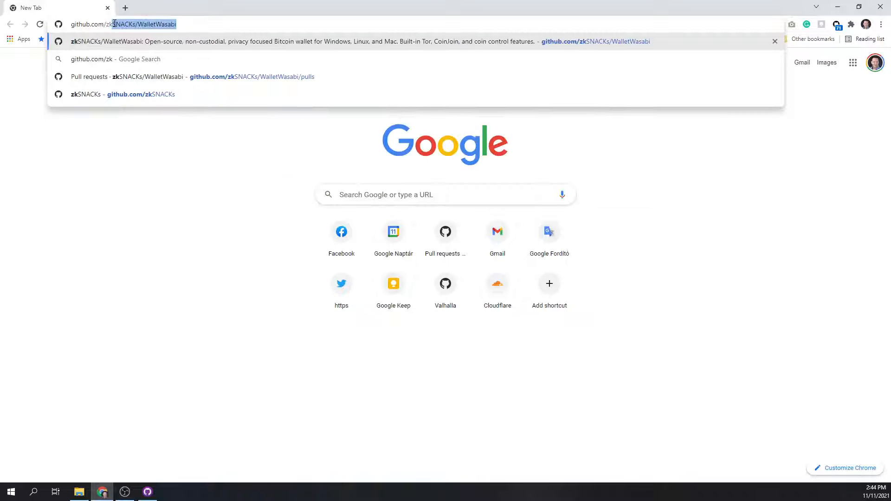
key("Right")
key("Return")
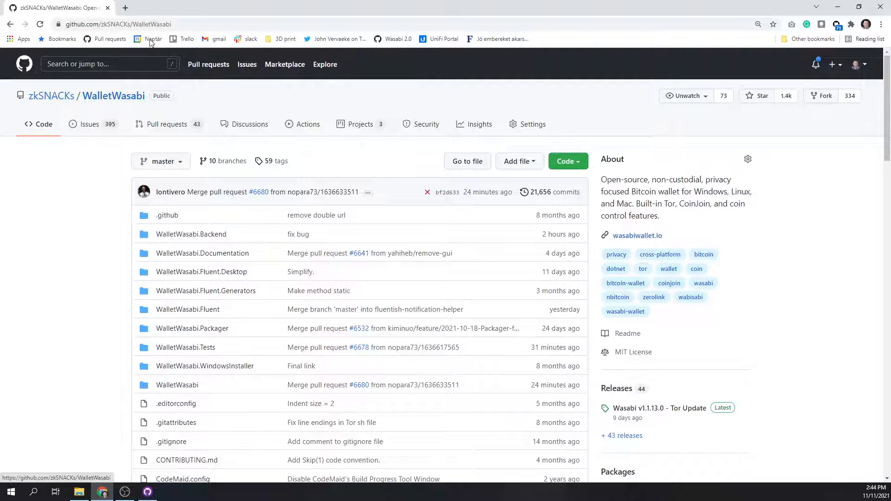
left_click(183, 24)
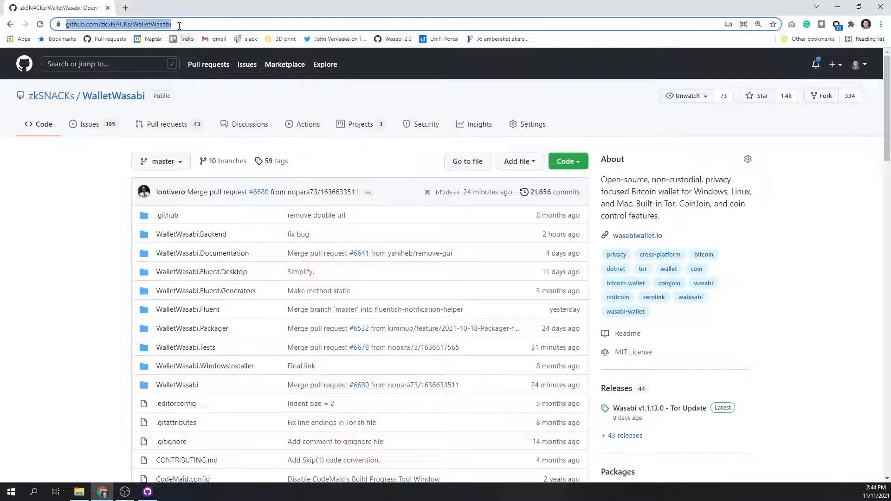
double_click(180, 25)
left_click(199, 23)
left_click_drag(221, 23, 66, 24)
key("ctrl+c")
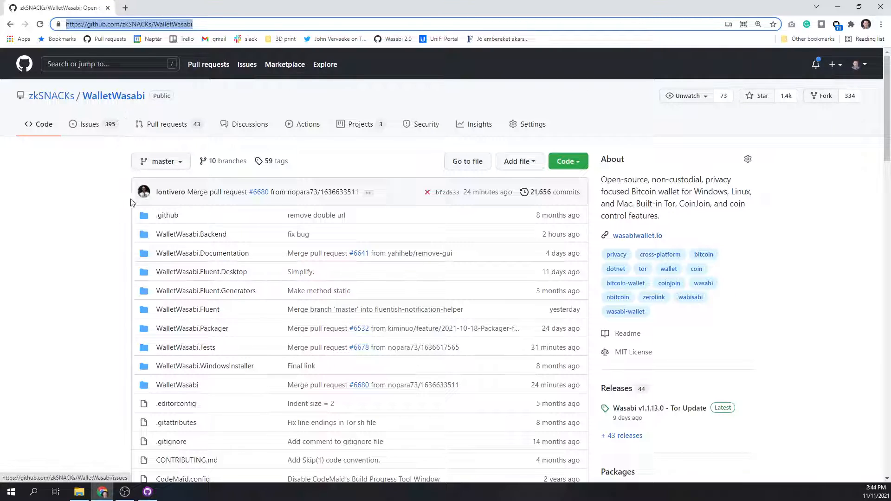
left_click(148, 492)
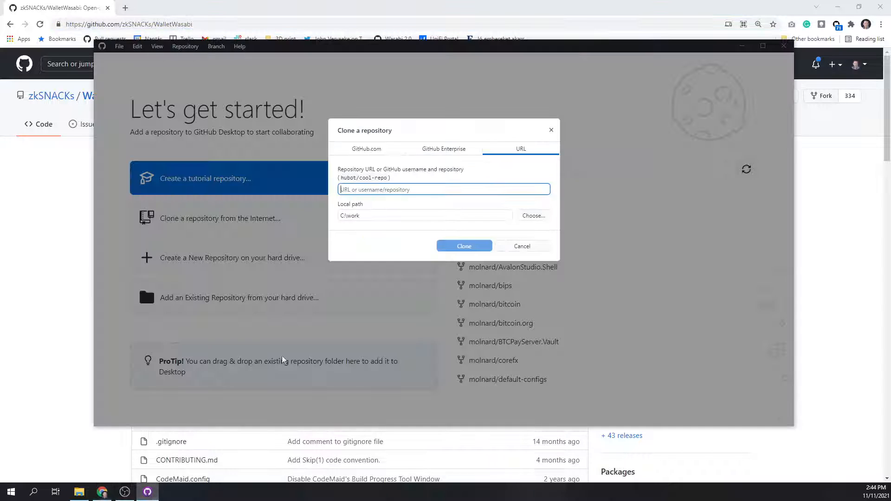
key("ctrl+v")
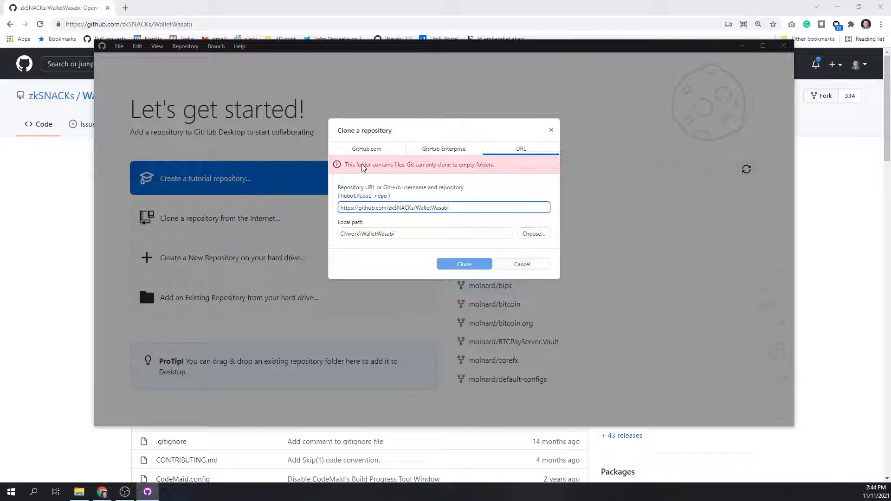
Set the local path to C:\temp\Wasabi and clone the repository.
left_click_drag(404, 234, 348, 238)
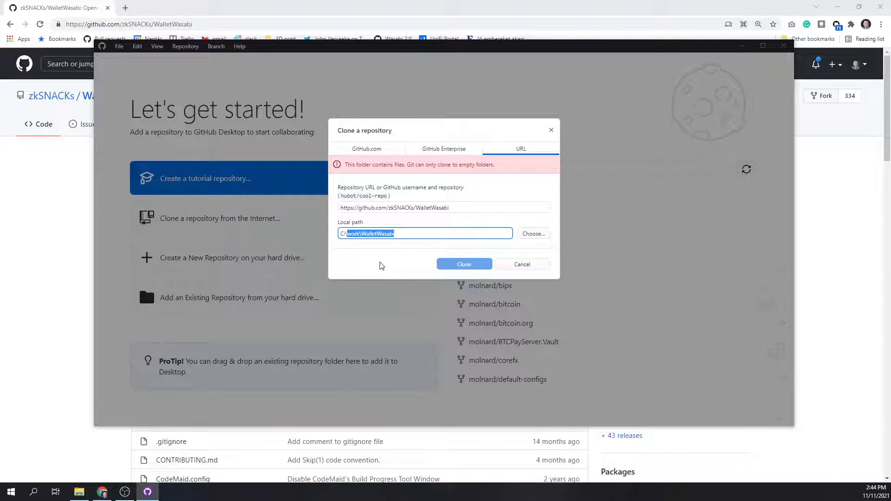
type("temp")
type("\\W")
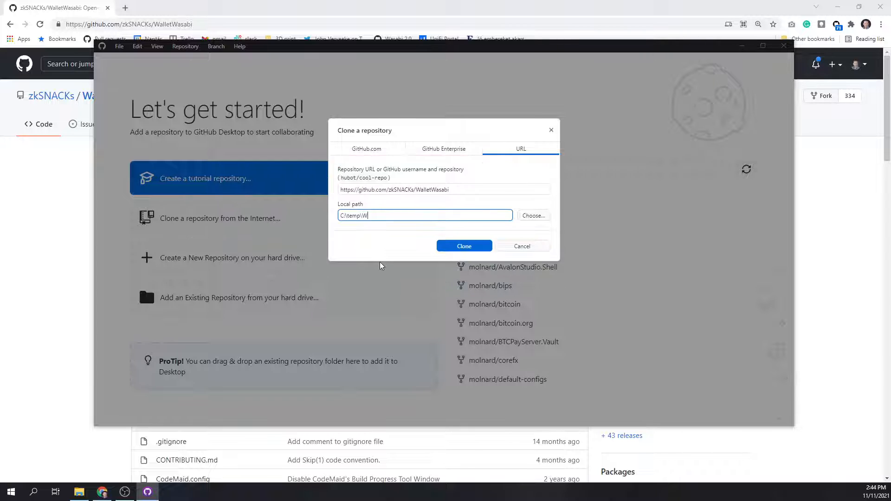
type("asabi")
left_click(464, 246)
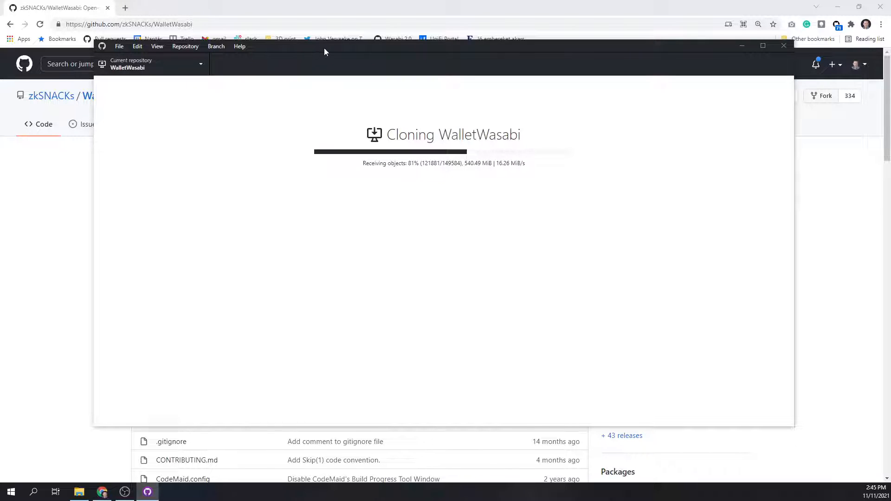
left_click_drag(324, 52, 346, 39)
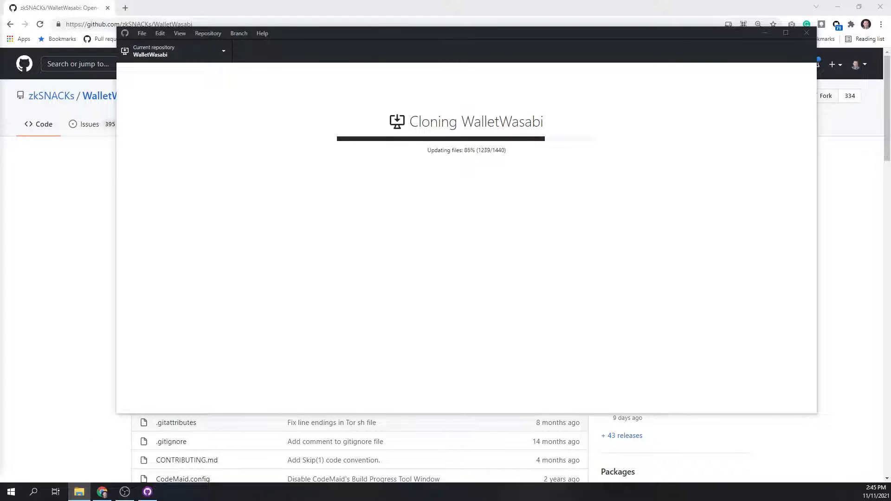
Switch to File Explorer and open the cloned folder C:\temp\Wasabi to view its files.
mouse_move(0, 65)
left_mouse_down()
mouse_move(155, 98)
mouse_move(325, 39)
left_mouse_up()
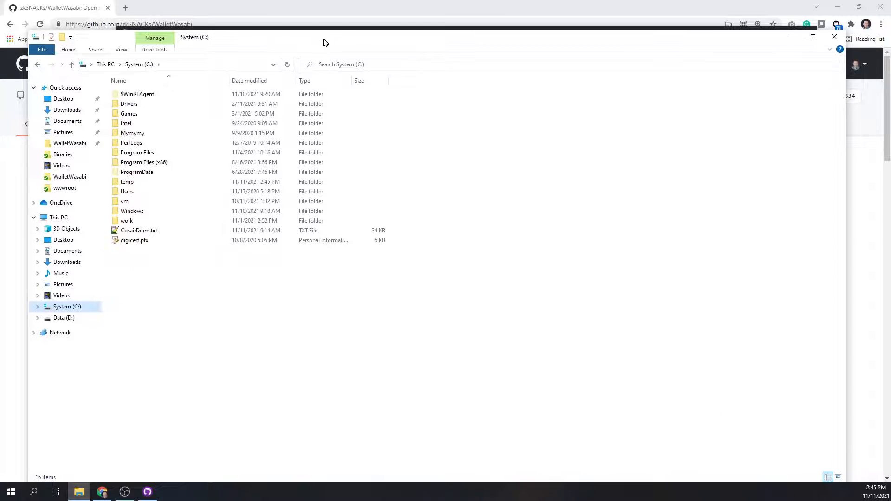
double_click(132, 184)
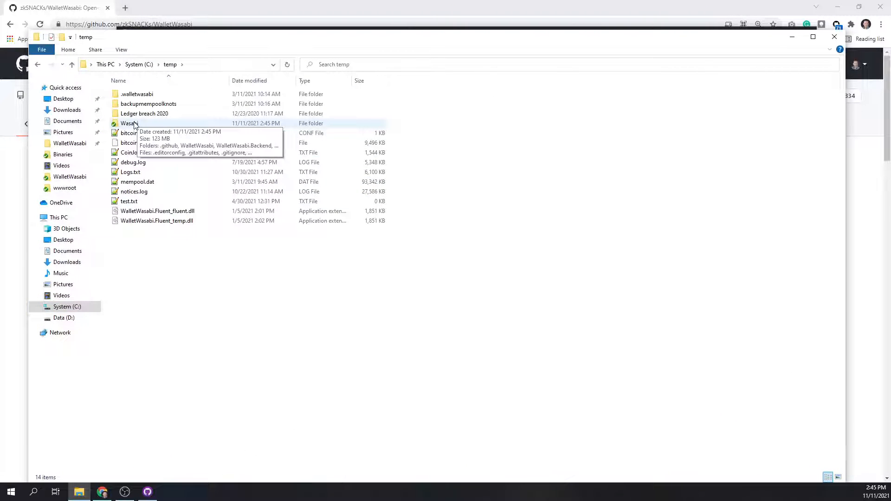
double_click(132, 124)
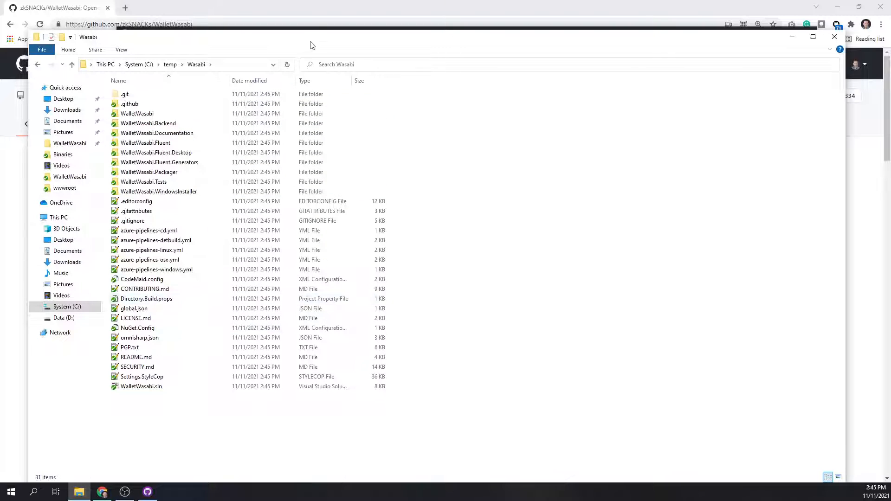
left_click_drag(311, 45, 457, 28)
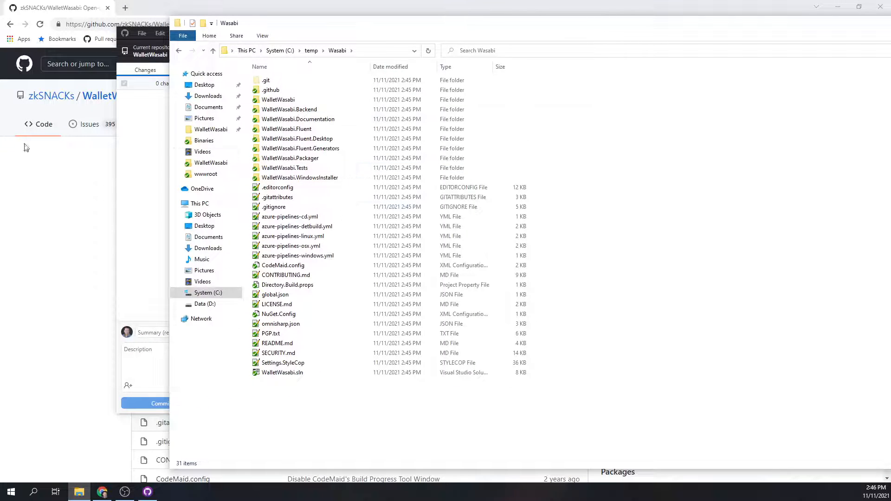
Compare the files in the local Wasabi folder with those on the WalletWasabi GitHub page in Chrome.
left_click(51, 179)
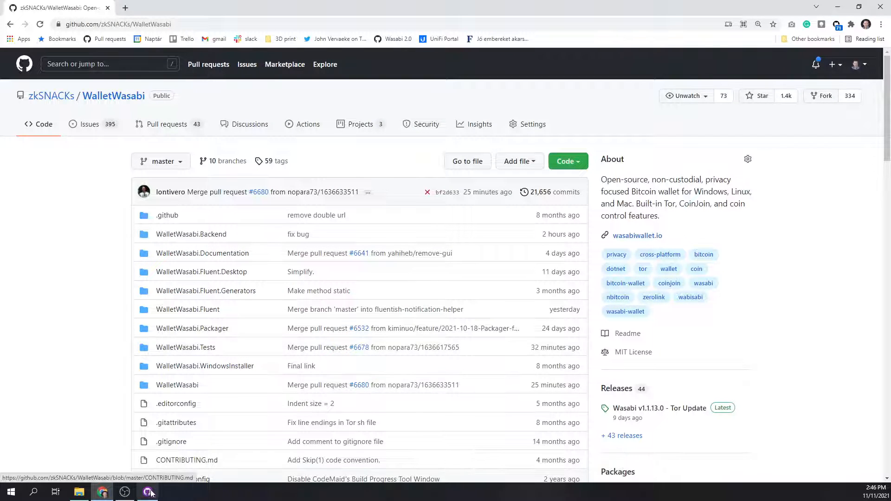
left_click(79, 492)
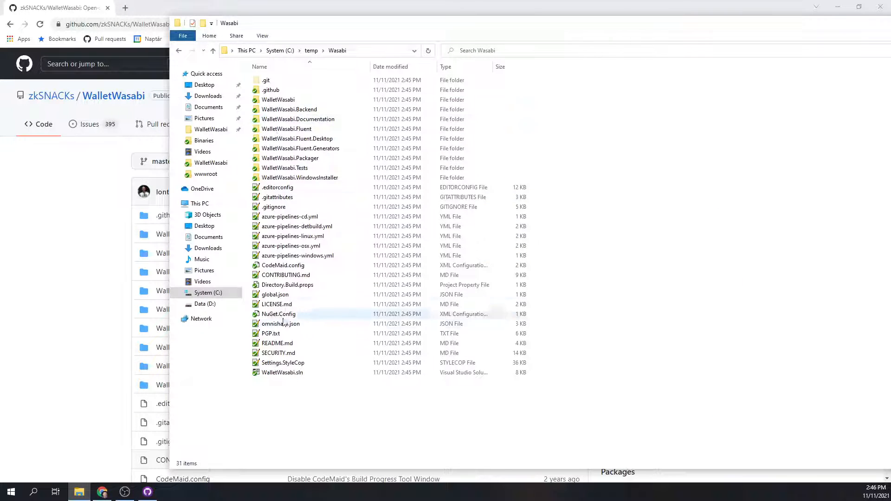
left_click(95, 288)
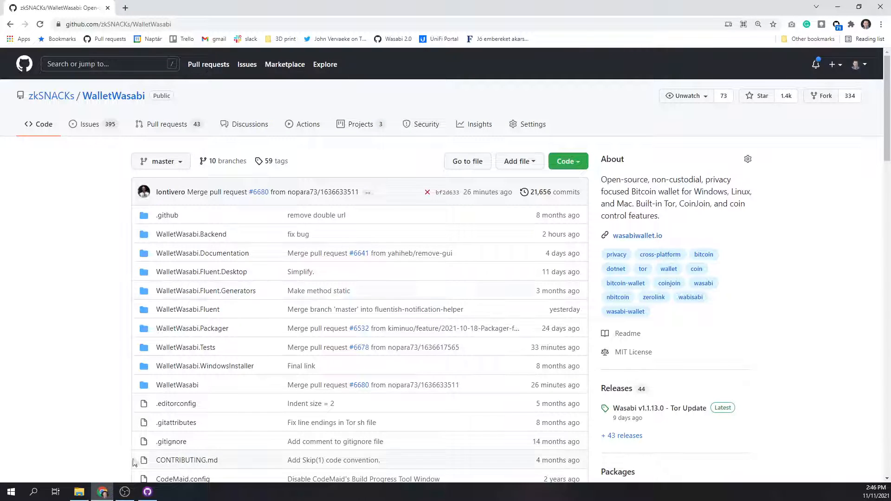
Switch to GitHub Desktop and check out the pull request "New website sitebuild" (#6669) as the current branch.
left_click(147, 493)
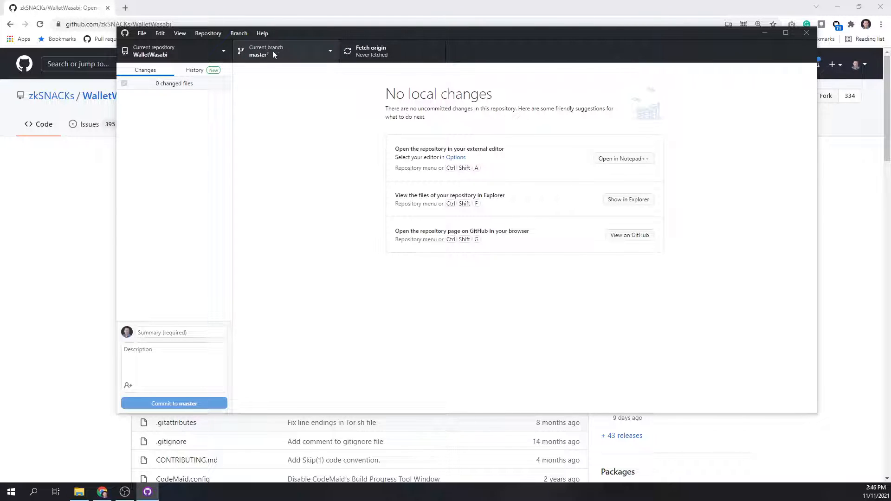
left_click(332, 51)
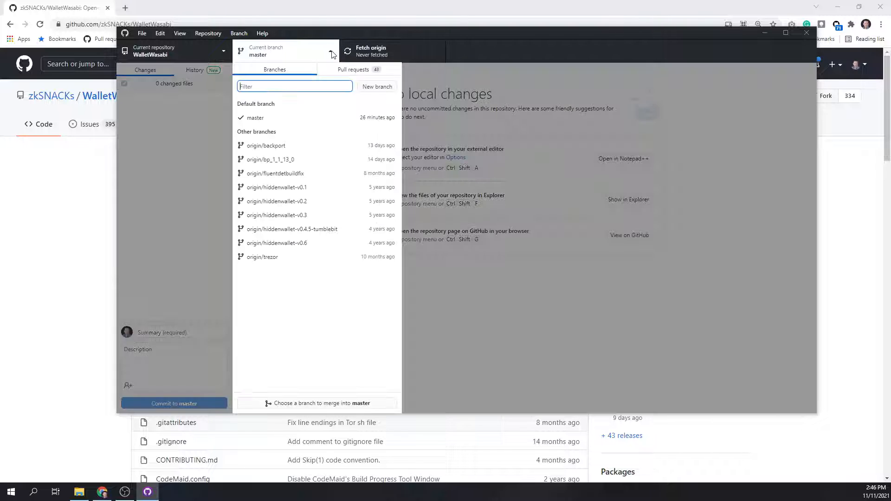
left_click(359, 70)
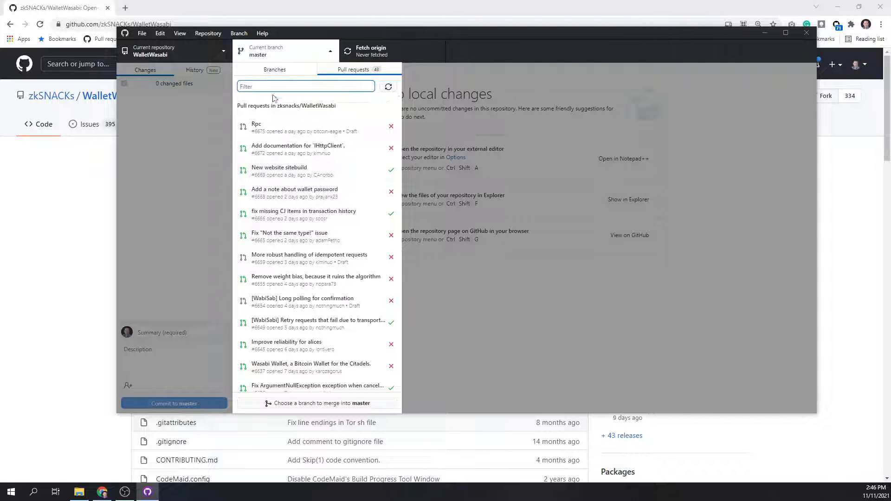
left_click(285, 176)
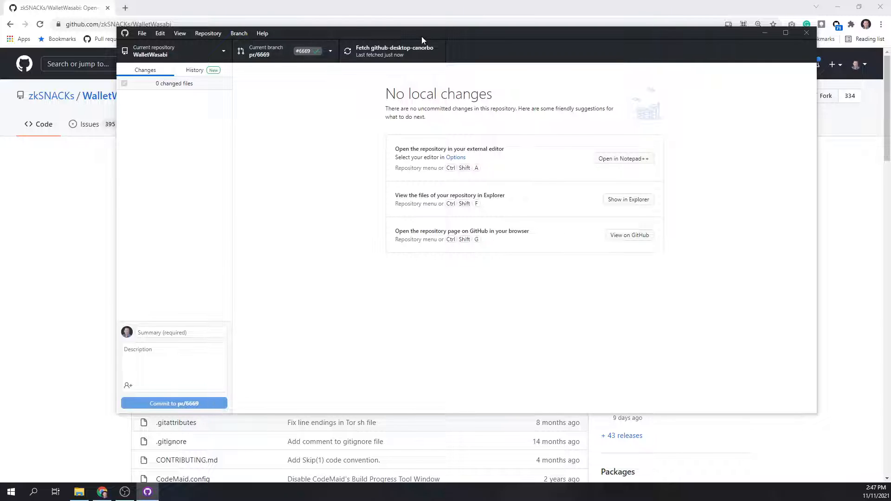
left_click_drag(424, 34, 398, 45)
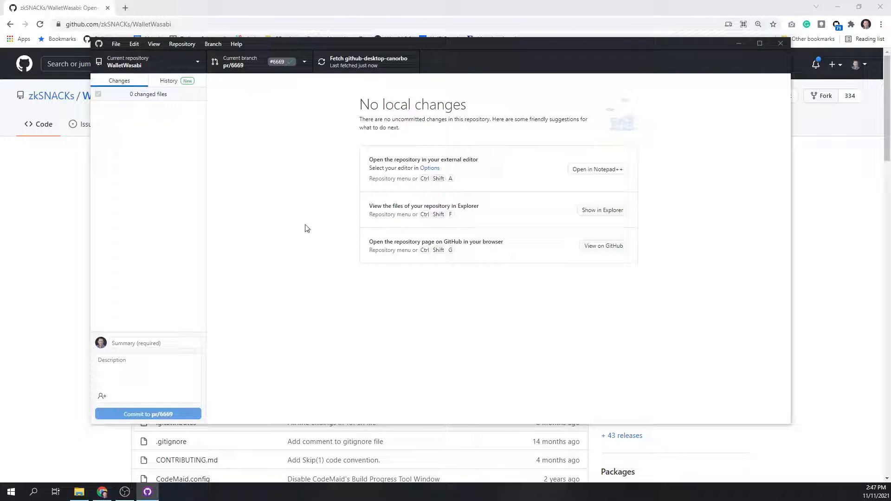
Fetch the latest changes for branch pr/6669 and show the repository's files in File Explorer.
left_click(358, 67)
left_click_drag(378, 43, 353, 35)
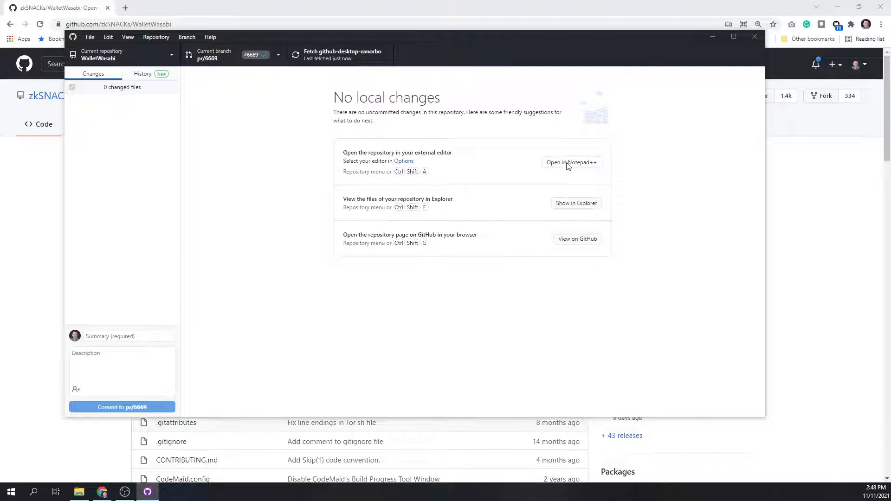
left_click(580, 208)
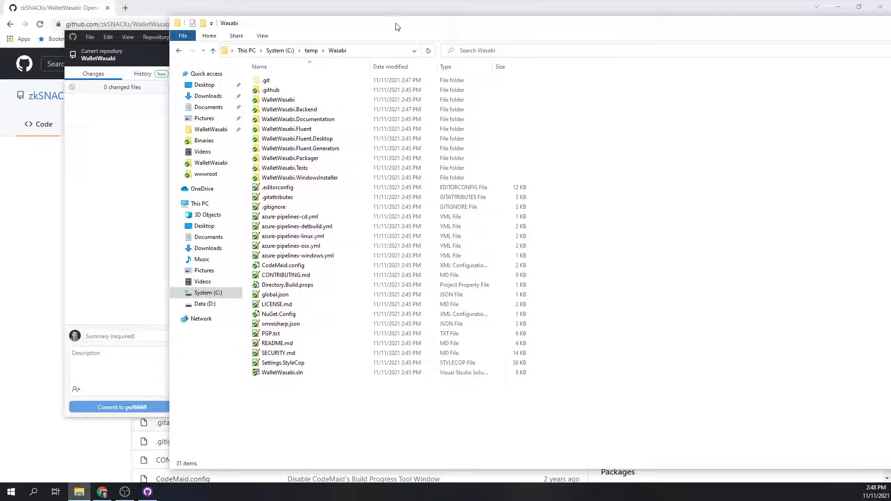
Open index.html from the WalletWasabi.Backend\wwwroot folder in Chrome and look through the new website's home page.
left_click_drag(397, 17, 293, 82)
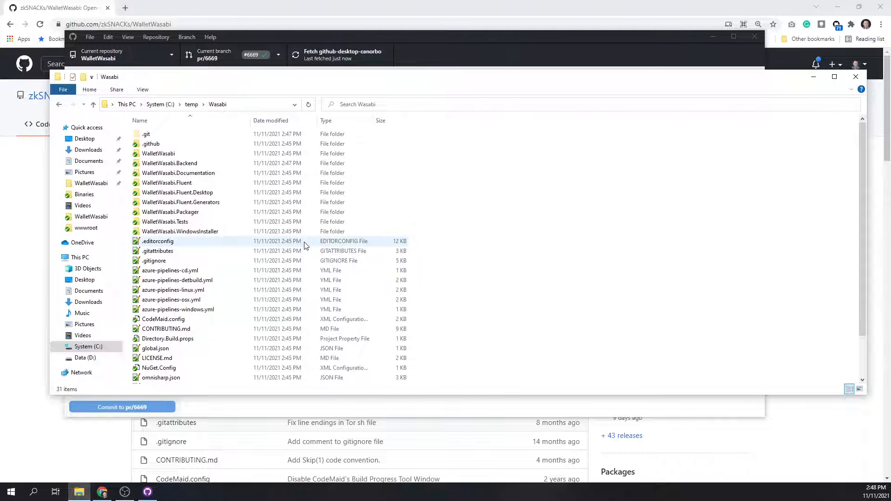
double_click(183, 165)
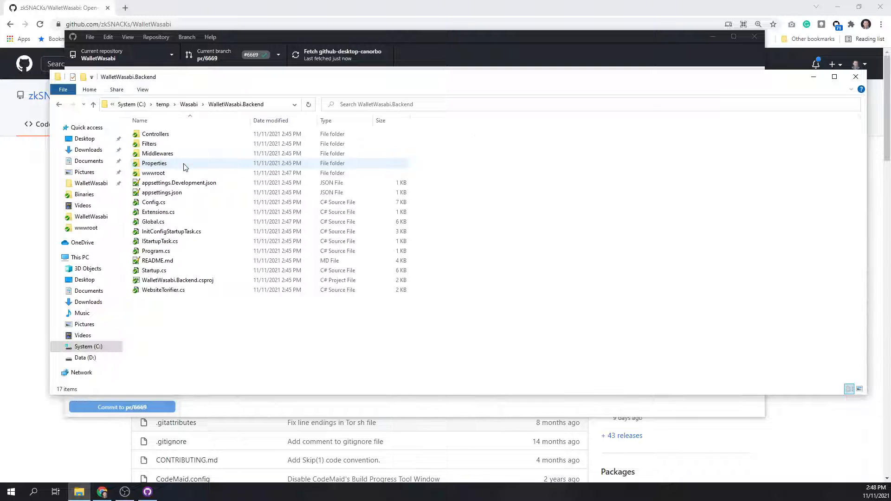
double_click(157, 175)
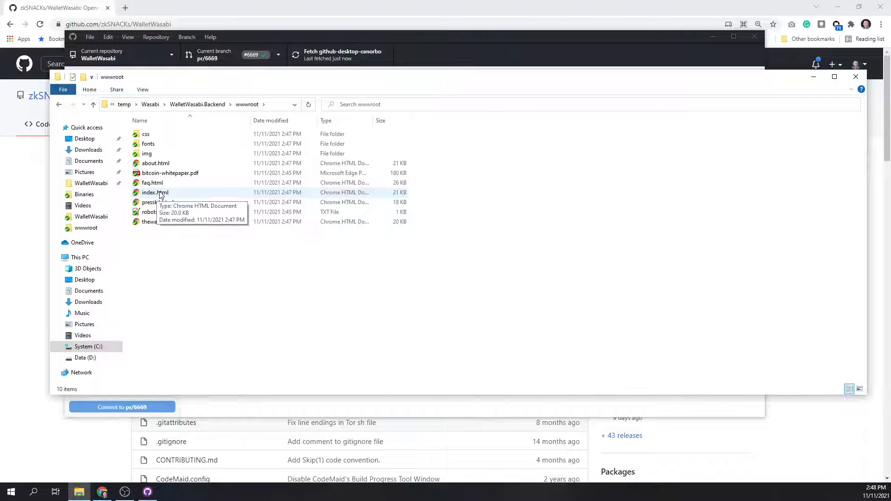
double_click(161, 194)
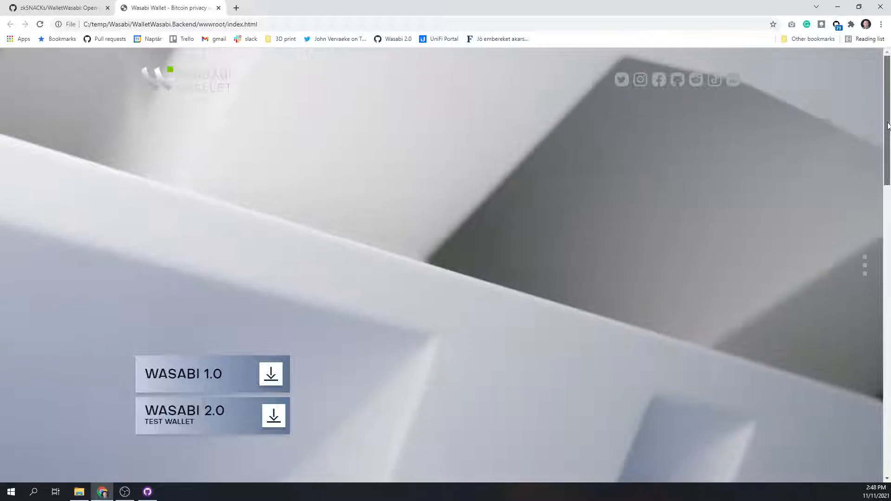
mouse_move(888, 125)
left_mouse_down()
mouse_move(888, 400)
mouse_move(882, 119)
left_mouse_up()
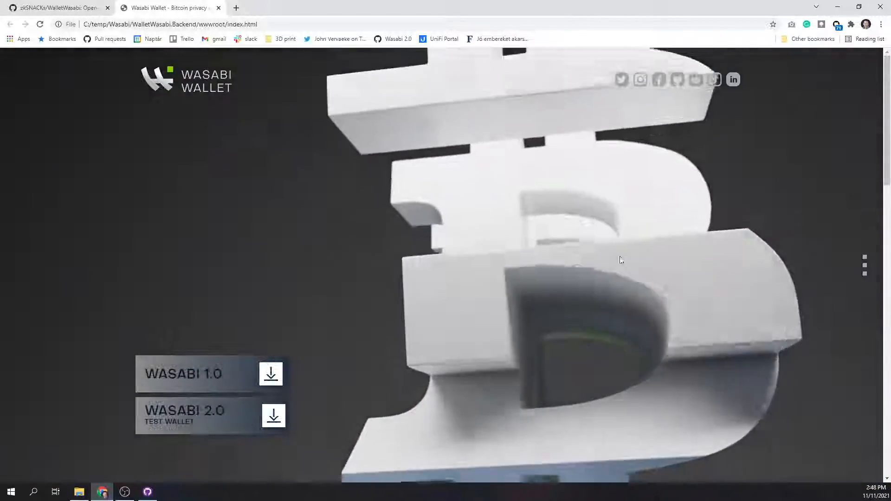
mouse_move(888, 128)
left_mouse_down()
mouse_move(889, 446)
mouse_move(887, 120)
left_mouse_up()
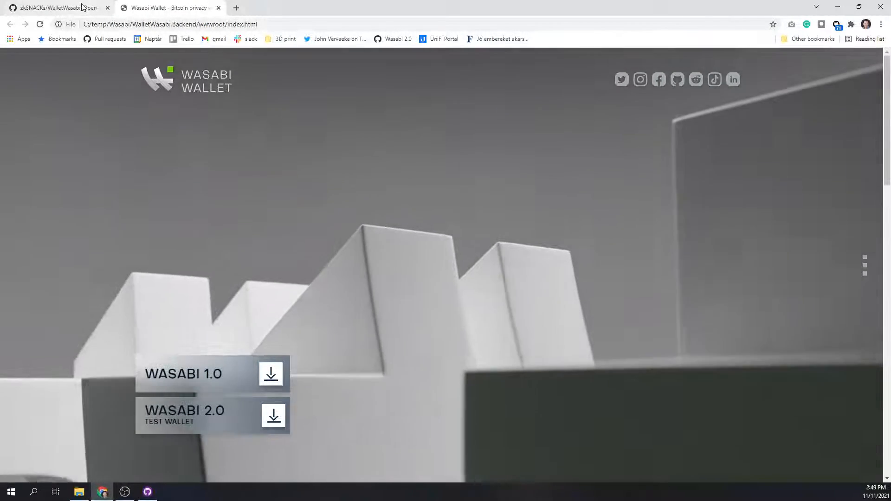
Return to the WalletWasabi repository on GitHub and open the pull request "New website sitebuild" (#6669) to view its conversation.
left_click(83, 6)
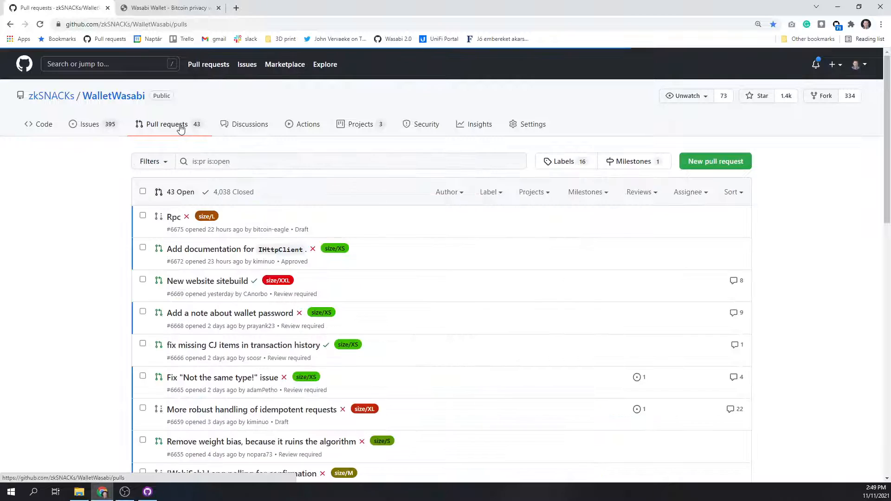
mouse_move(179, 286)
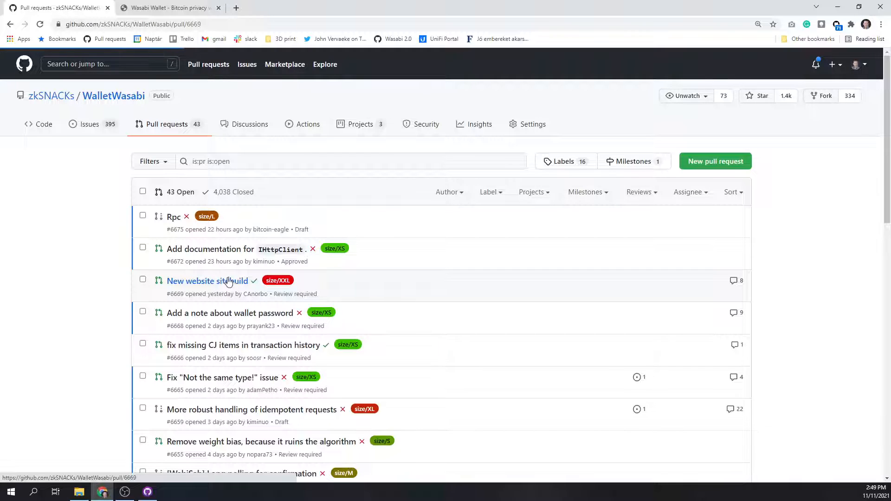
mouse_move(888, 100)
left_mouse_down()
mouse_move(875, 312)
mouse_move(879, 441)
mouse_move(890, 371)
mouse_move(890, 85)
left_mouse_up()
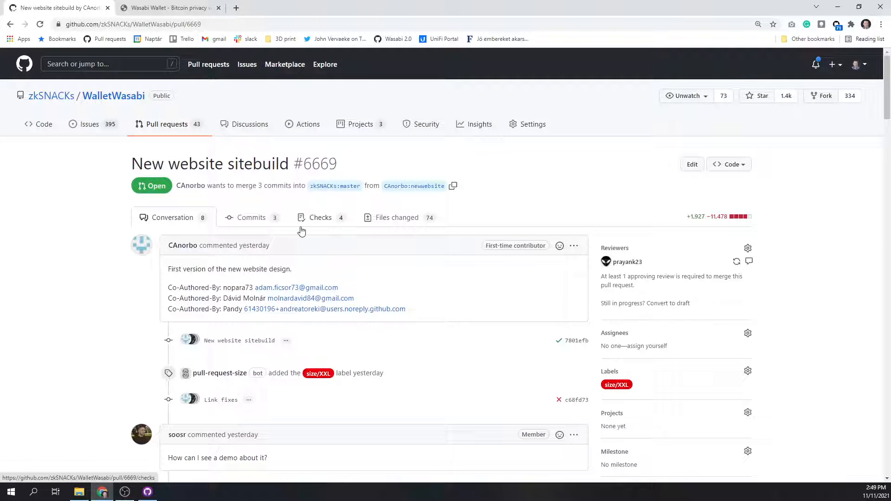